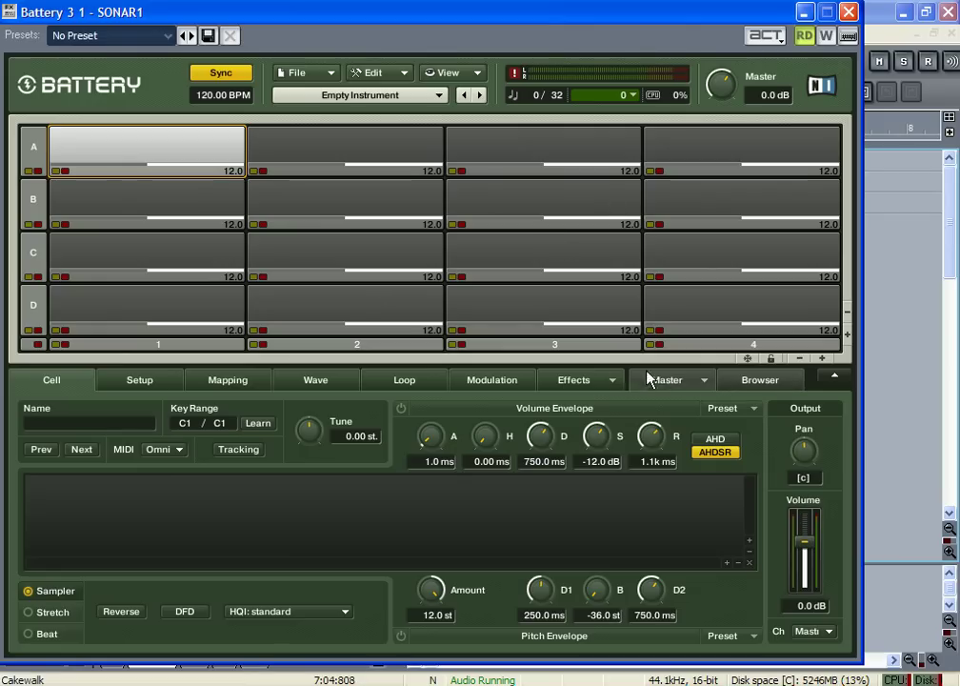
Load TML Snare 13 USER.wav from the Timberland folder into cell A1 and audition it
{"action": "left_click", "coordinate": [748, 380]}
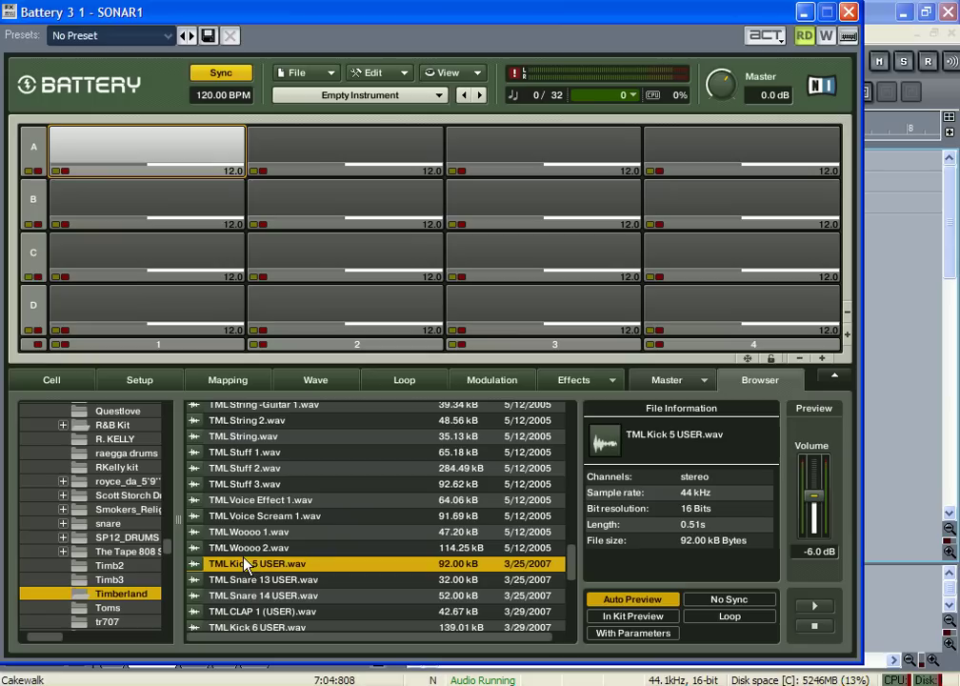
{"action": "double_click", "coordinate": [258, 580]}
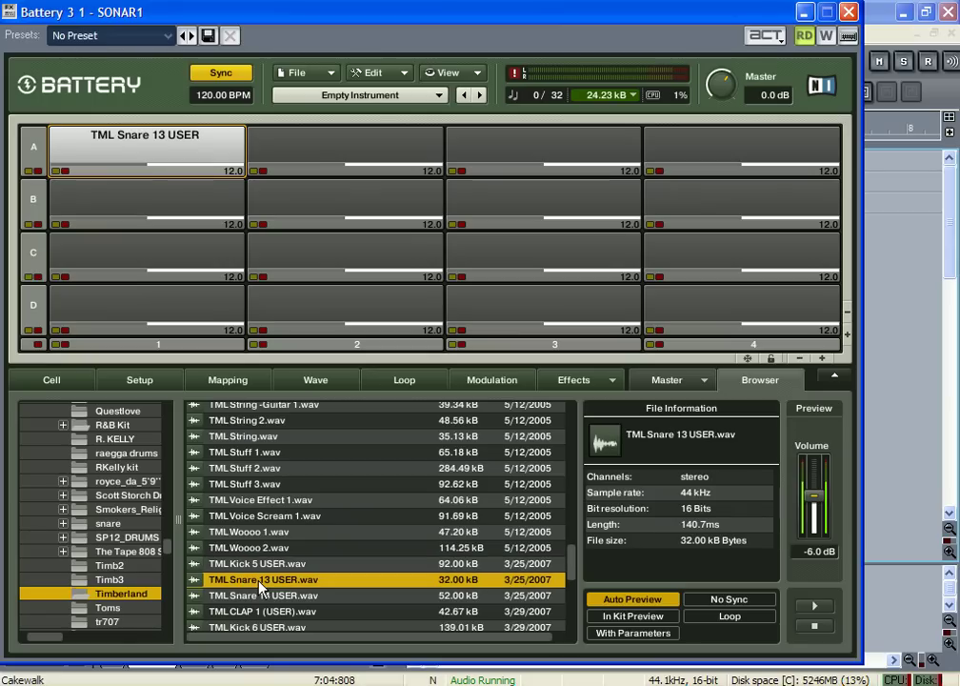
{"action": "left_click", "coordinate": [198, 143]}
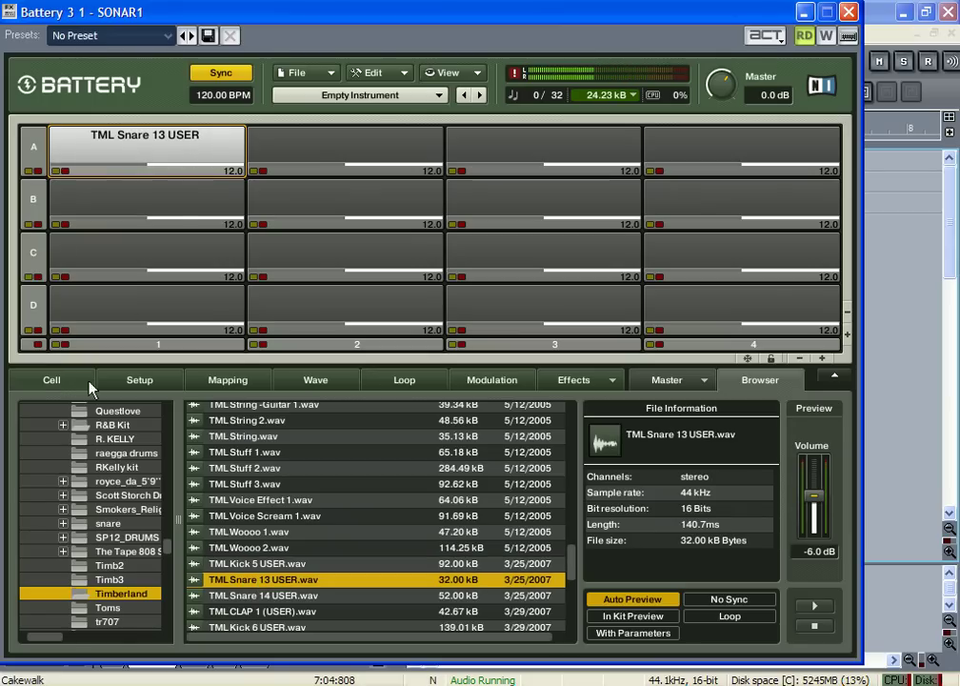
Enable Loop 1 in Release mode for the A1 snare, then return to the Cell page
{"action": "left_click", "coordinate": [402, 380]}
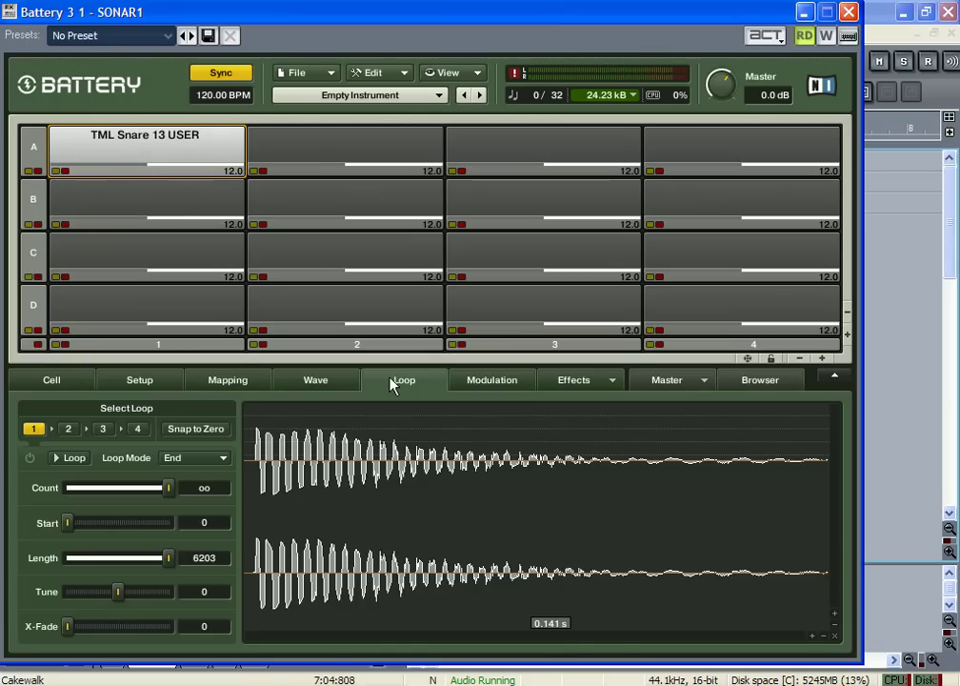
{"action": "left_click", "coordinate": [30, 457]}
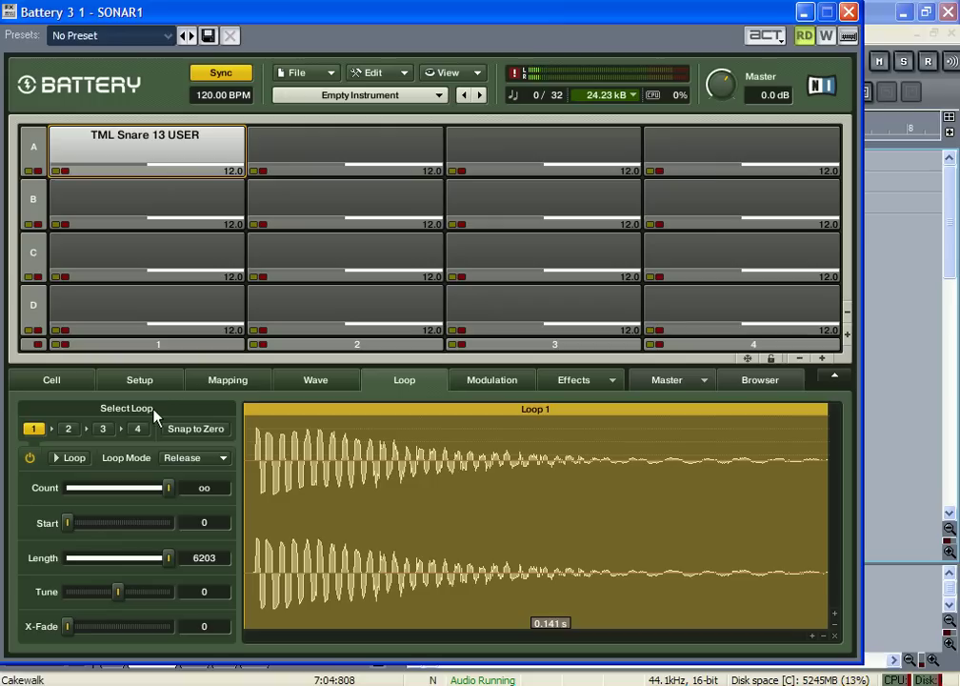
{"action": "left_click", "coordinate": [76, 382]}
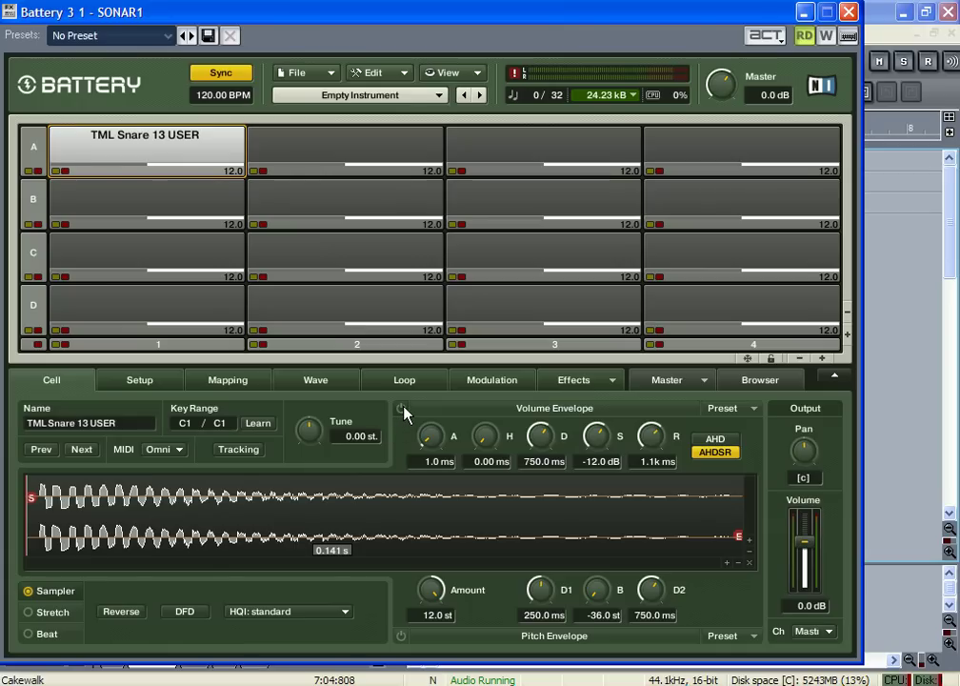
Power on the snare's pitch envelope and apply the Push Pull preset
{"action": "left_click", "coordinate": [401, 636]}
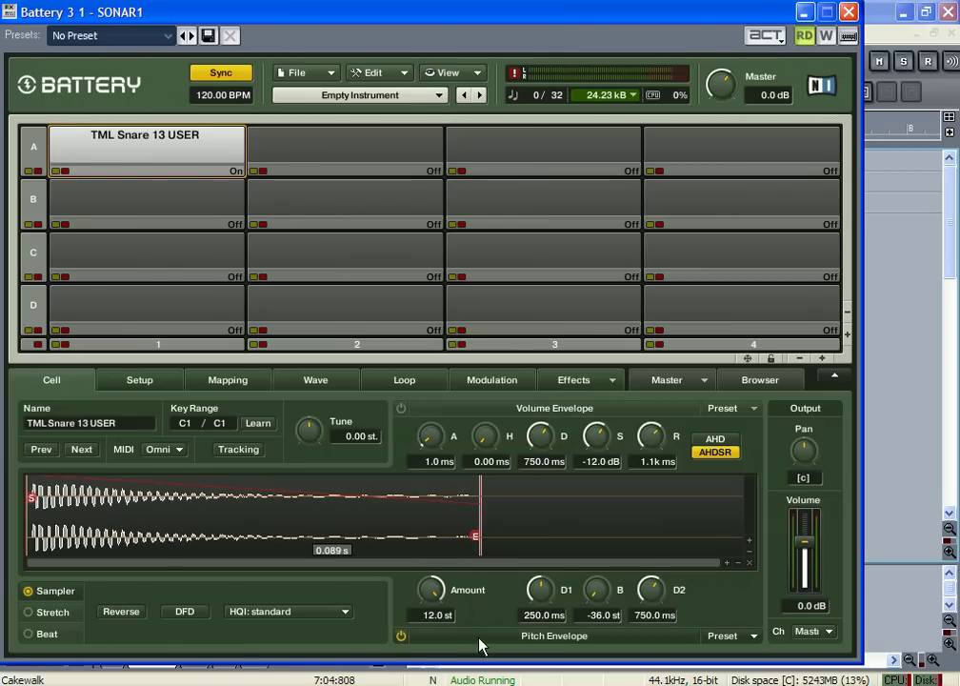
{"action": "left_click", "coordinate": [725, 635]}
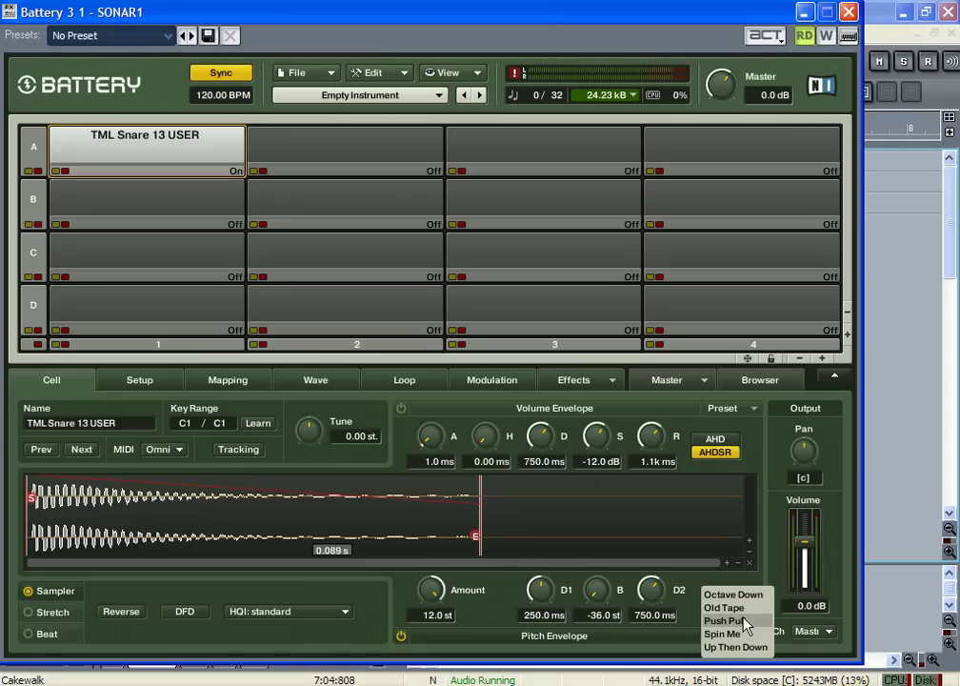
{"action": "left_click", "coordinate": [734, 620]}
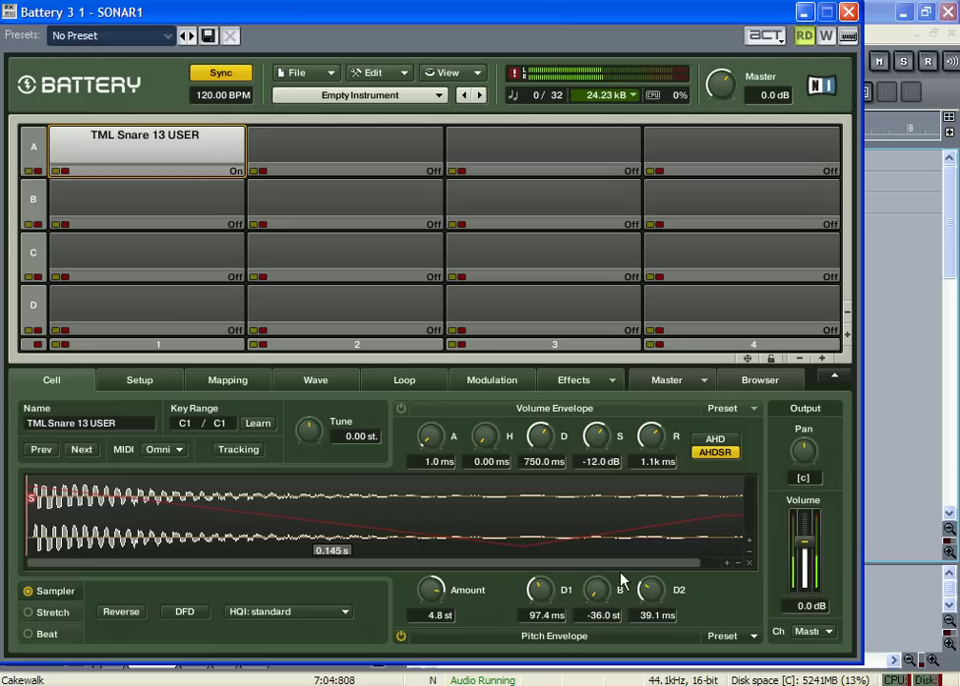
Switch on the volume envelope in AHD mode with 257.9 ms hold and 64.2 ms decay
{"action": "left_click", "coordinate": [401, 408]}
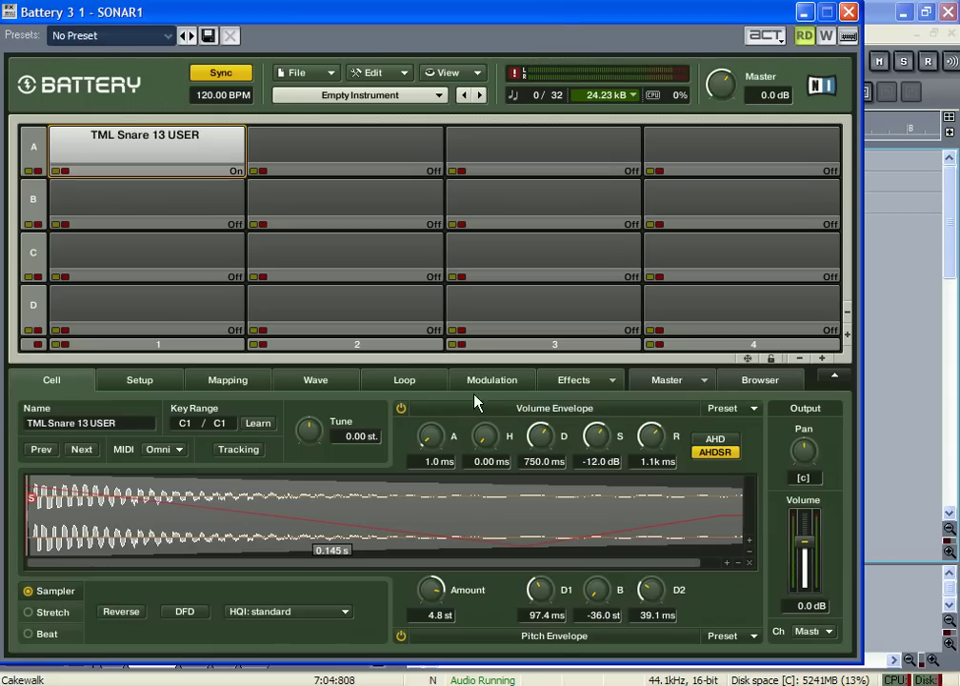
{"action": "left_click", "coordinate": [719, 447]}
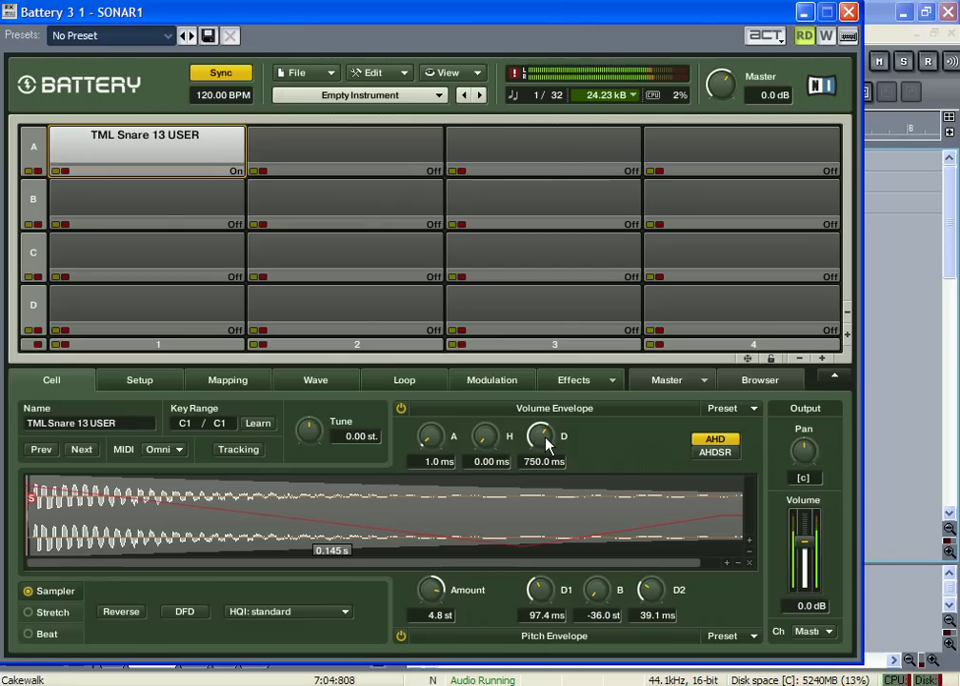
{"action": "mouse_move", "coordinate": [547, 443]}
{"action": "left_mouse_down"}
{"action": "mouse_move", "coordinate": [549, 456]}
{"action": "mouse_move", "coordinate": [551, 434]}
{"action": "mouse_move", "coordinate": [546, 451]}
{"action": "mouse_move", "coordinate": [549, 441]}
{"action": "left_mouse_up"}
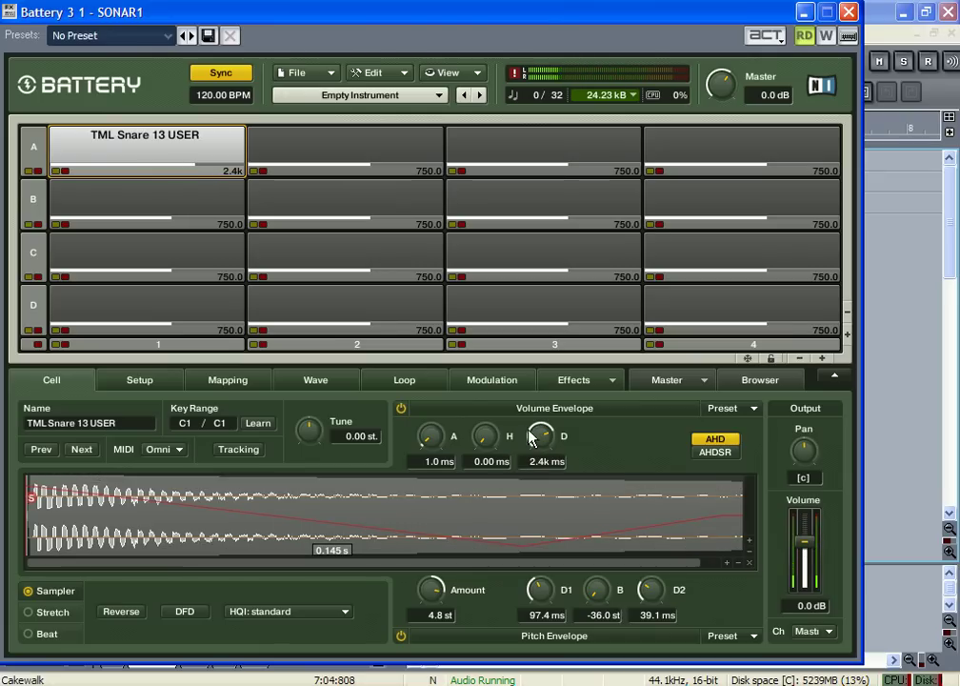
{"action": "left_click_drag", "start_coordinate": [485, 436], "coordinate": [497, 398]}
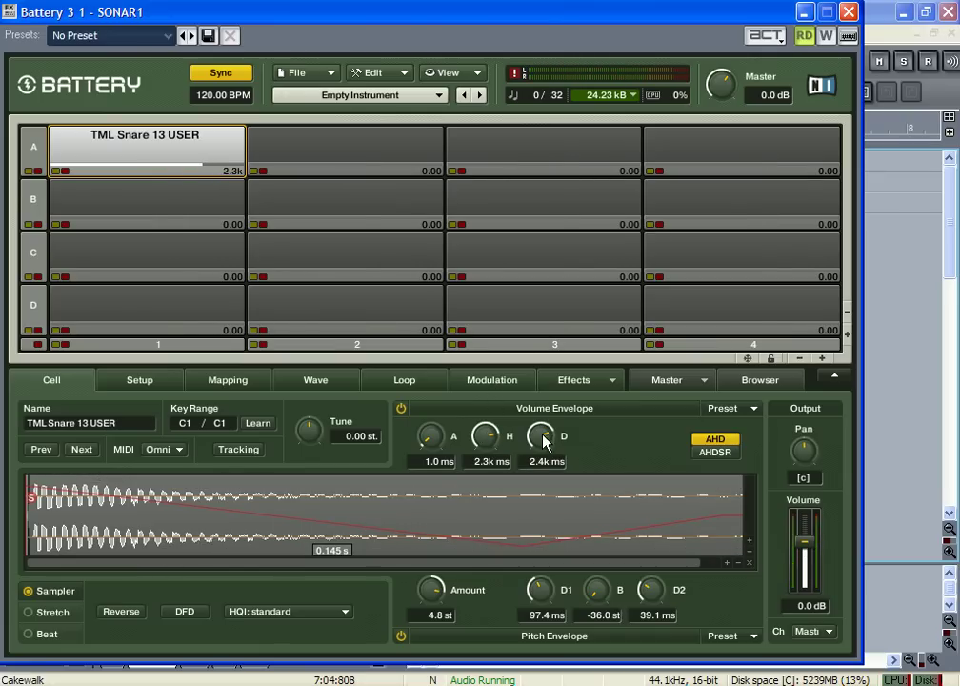
{"action": "left_click_drag", "start_coordinate": [544, 439], "coordinate": [543, 455]}
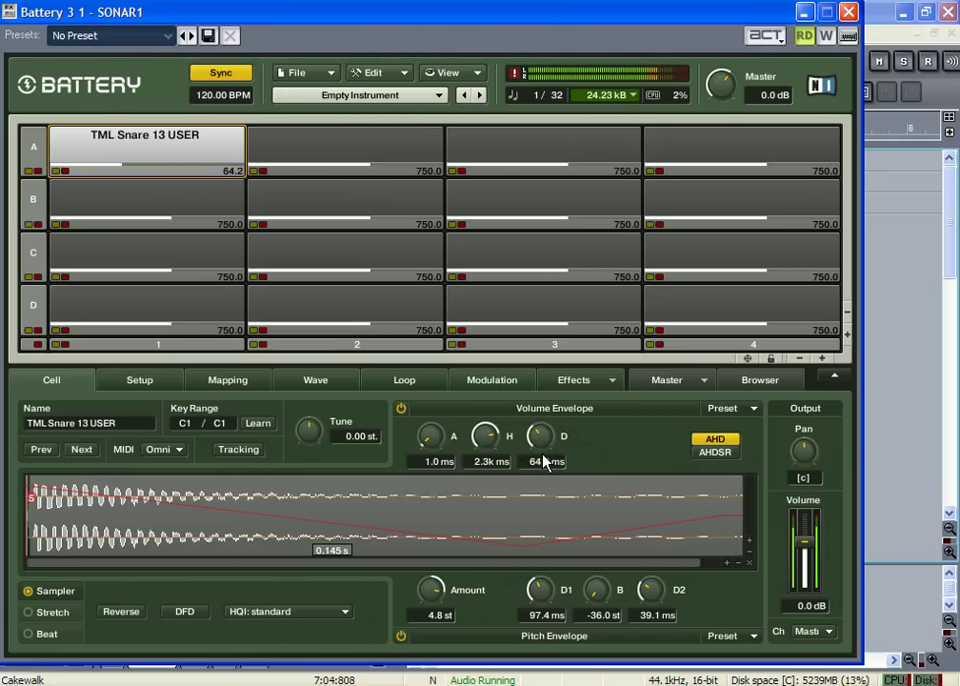
{"action": "left_click_drag", "start_coordinate": [486, 440], "coordinate": [491, 458]}
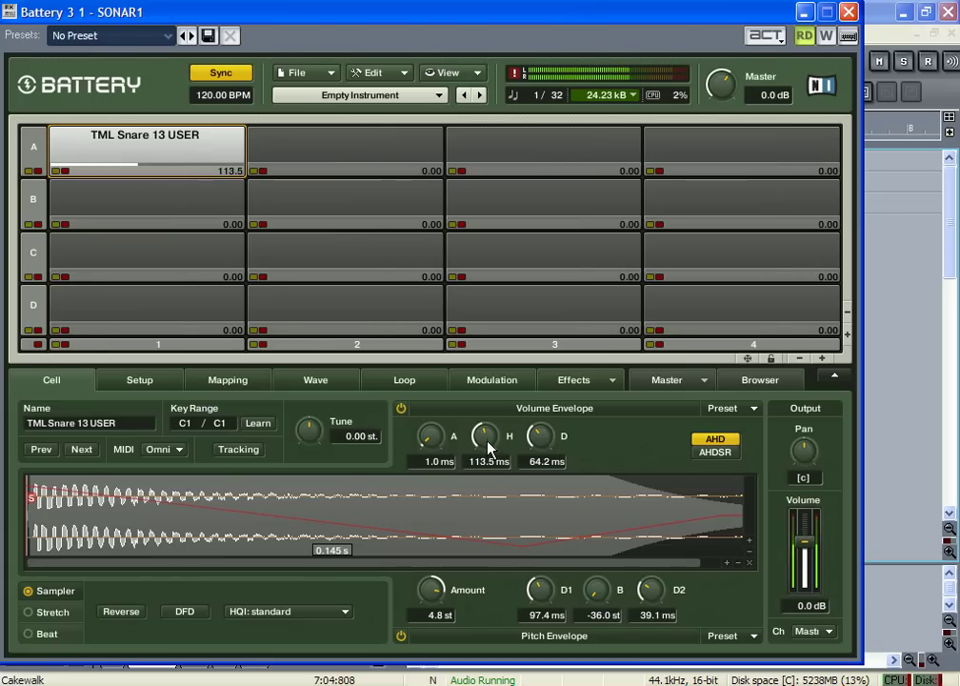
{"action": "left_click_drag", "start_coordinate": [488, 448], "coordinate": [484, 439]}
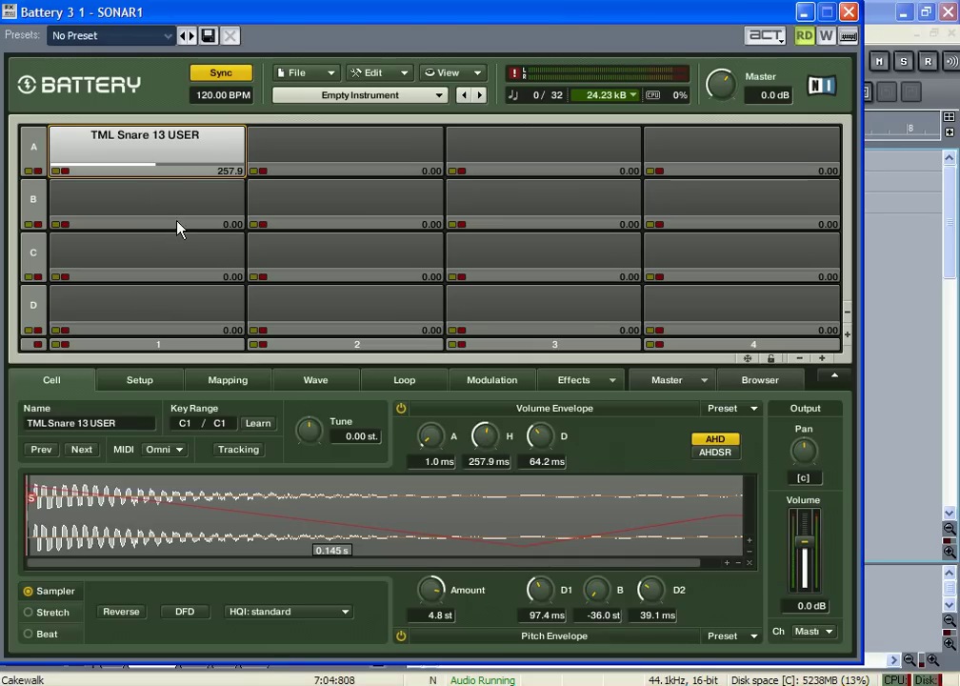
Drag TML Snare 13 USER from the browser onto cell A2 and stop playback
{"action": "left_click", "coordinate": [765, 379]}
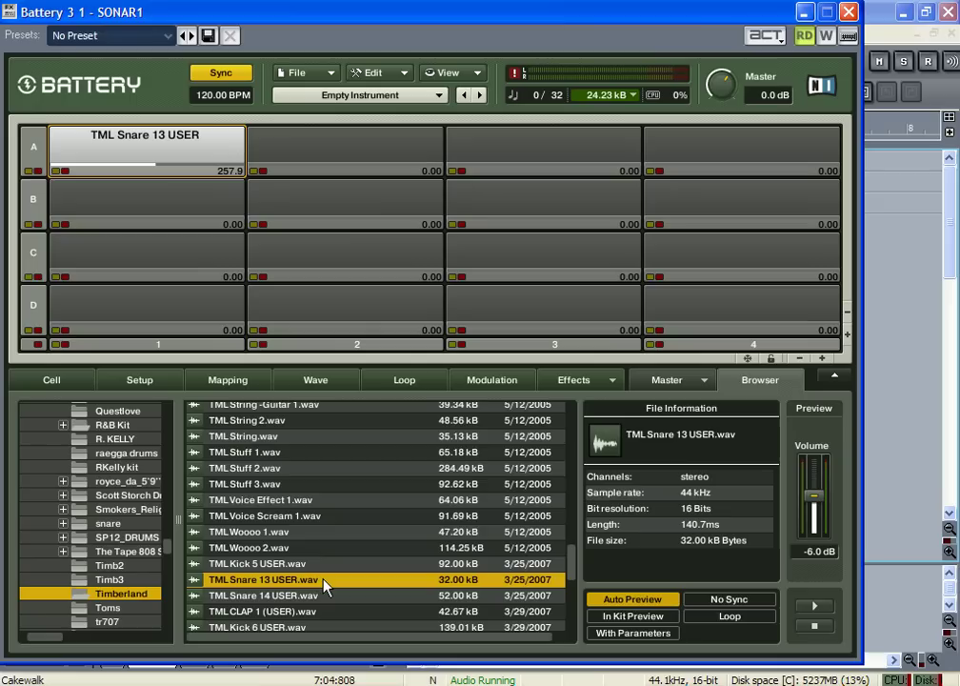
{"action": "left_click_drag", "start_coordinate": [321, 588], "coordinate": [322, 167]}
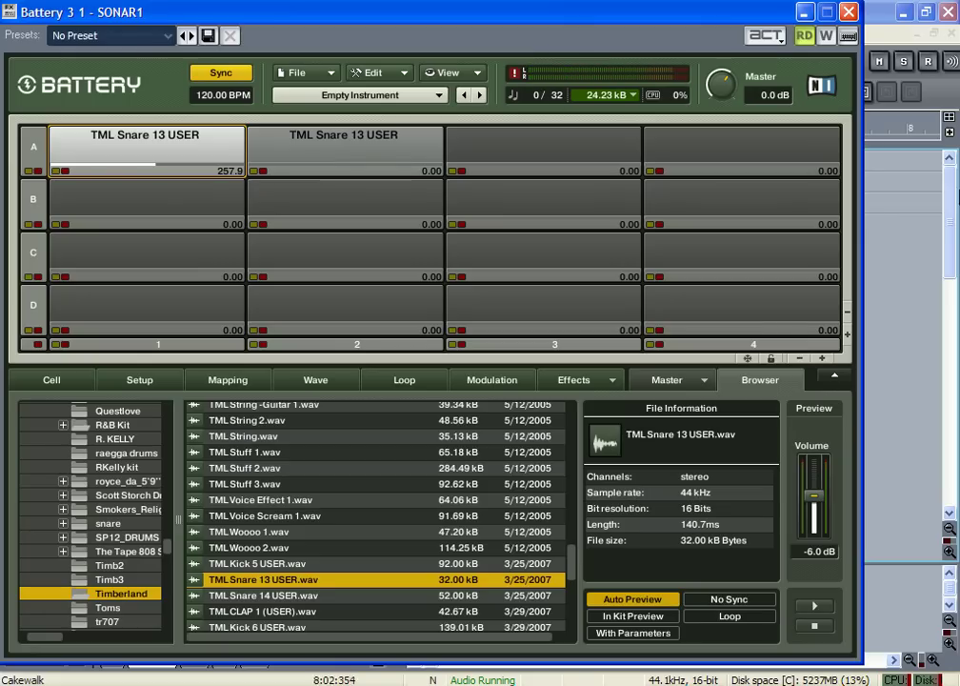
{"action": "key", "text": "space"}
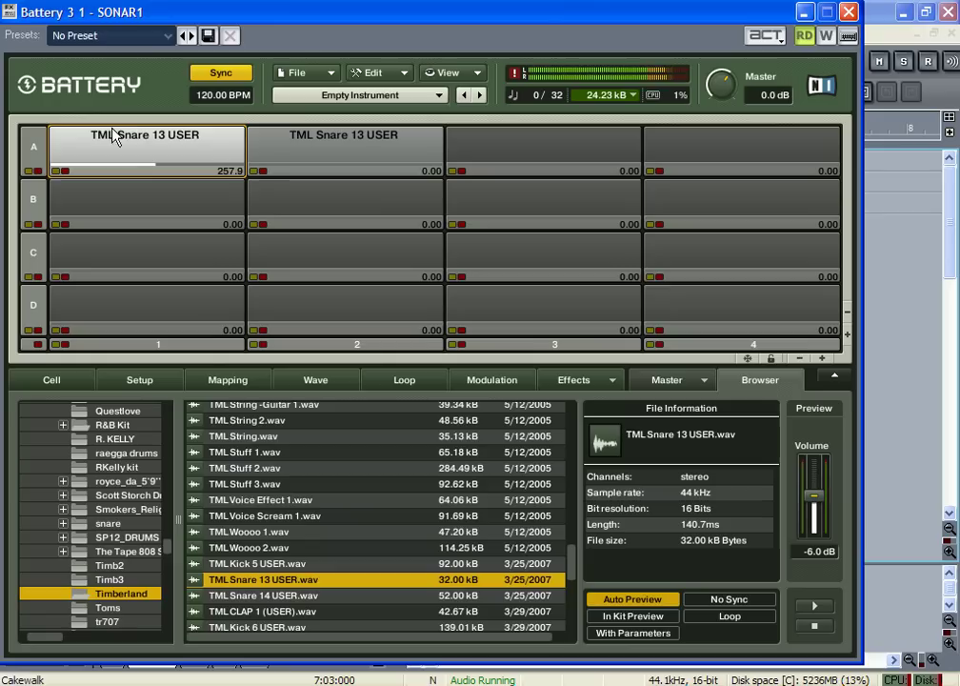
In modulation slot 2, route Midi CC to the pitch envelope Break and adjust the controller number
{"action": "left_click", "coordinate": [497, 390]}
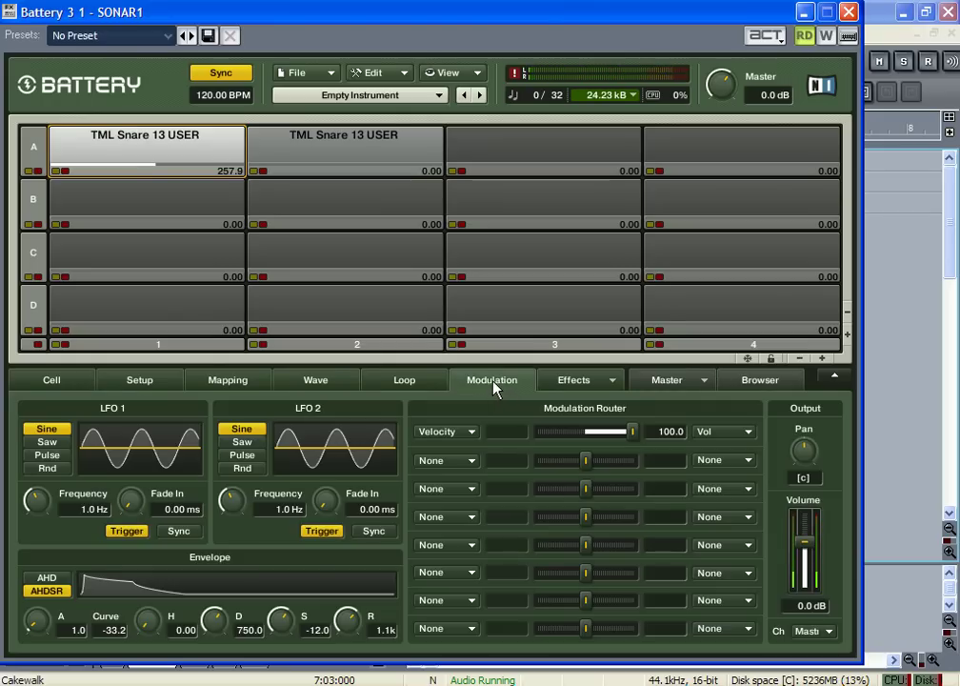
{"action": "left_click", "coordinate": [464, 461]}
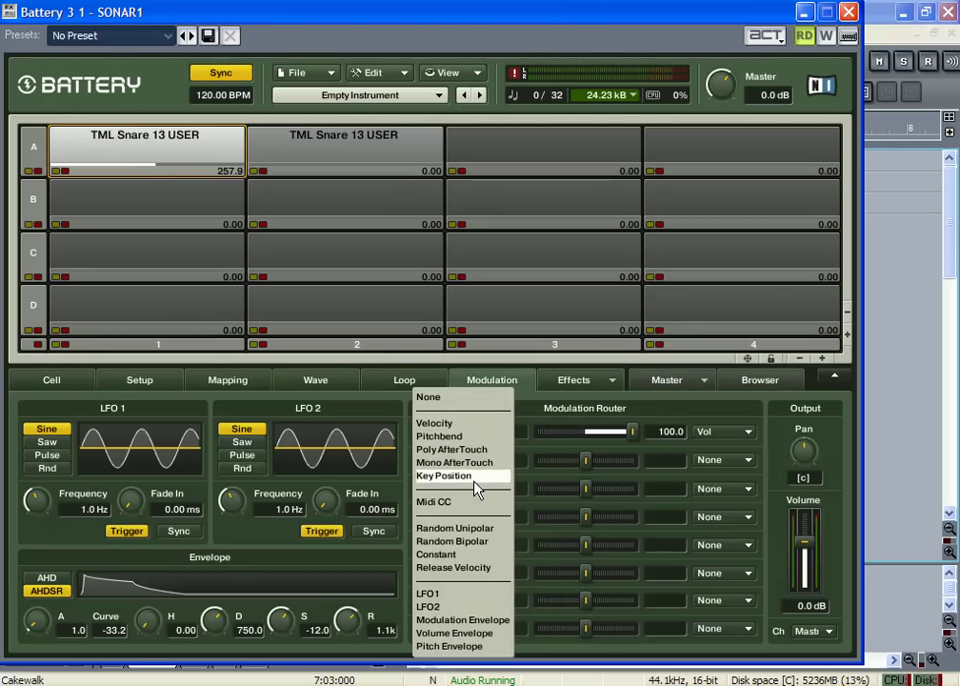
{"action": "left_click", "coordinate": [475, 502]}
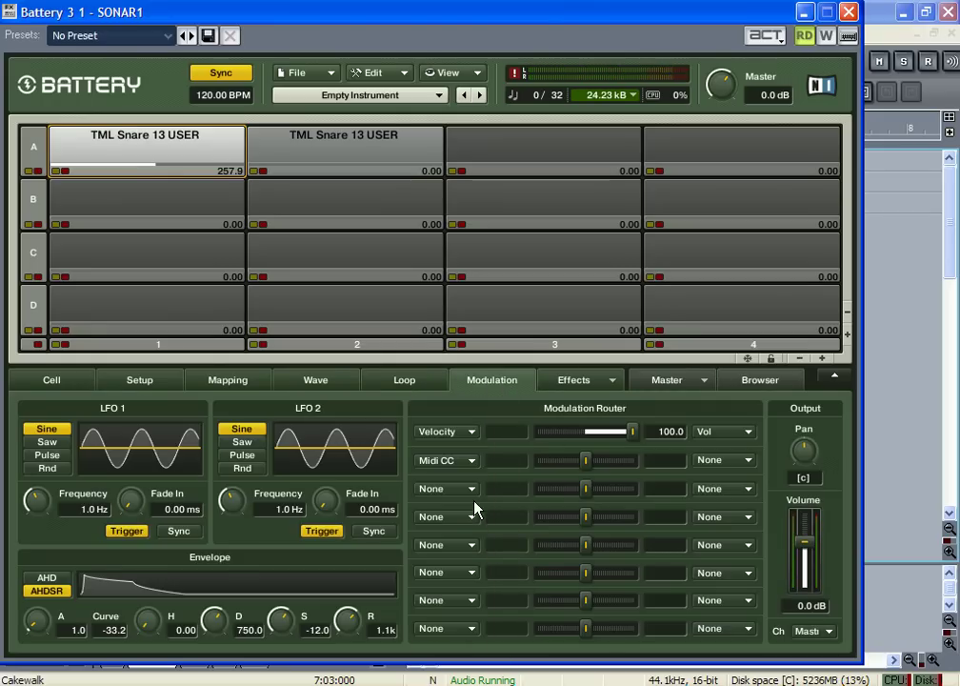
{"action": "left_click", "coordinate": [724, 460]}
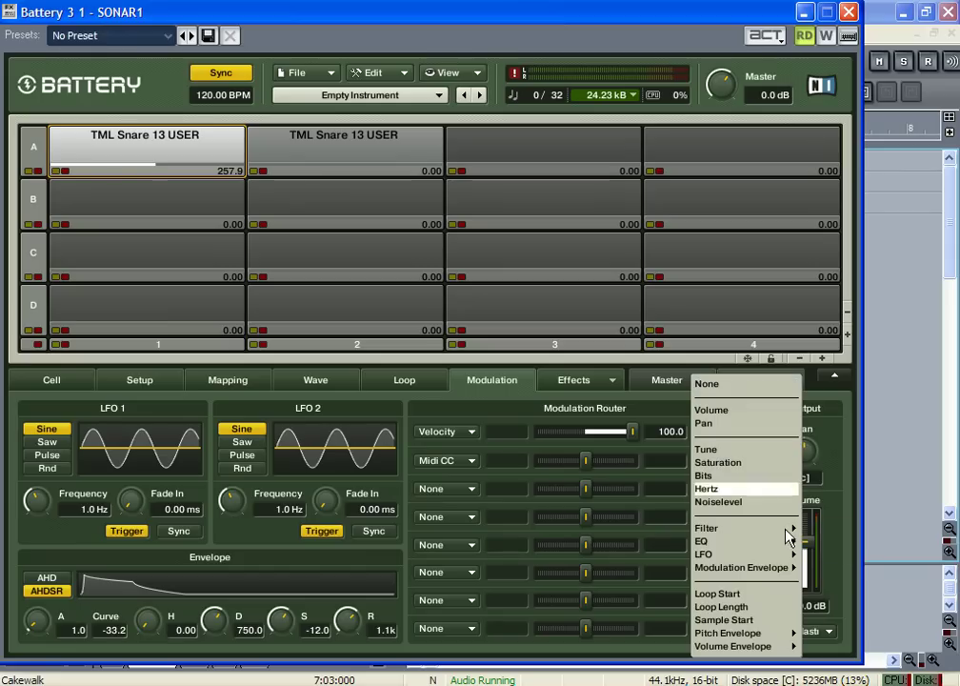
{"action": "mouse_move", "coordinate": [755, 572]}
{"action": "mouse_move", "coordinate": [743, 632]}
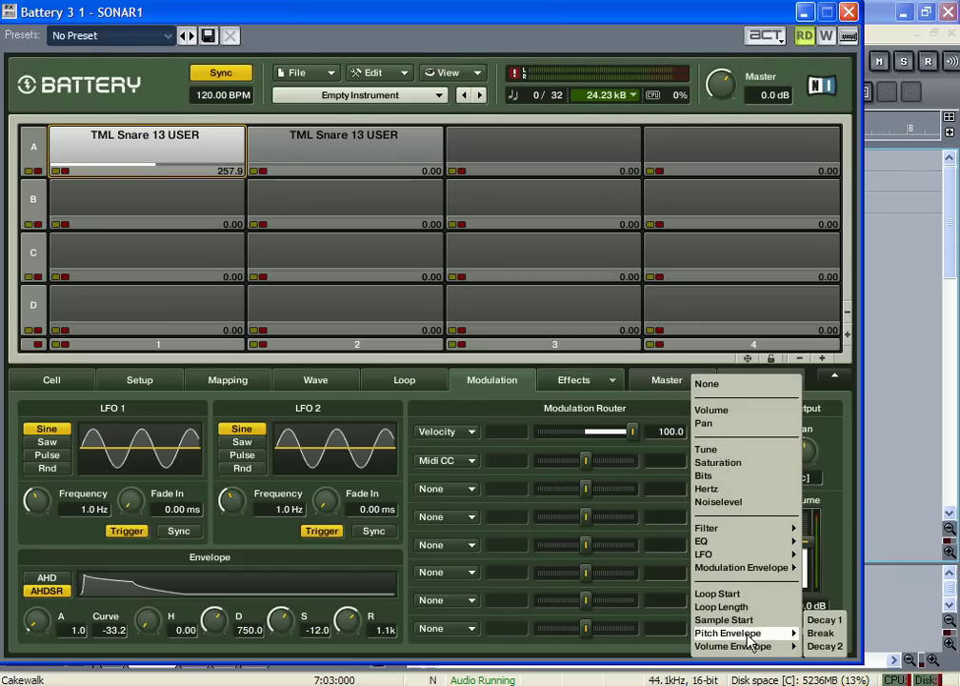
{"action": "left_click", "coordinate": [823, 634]}
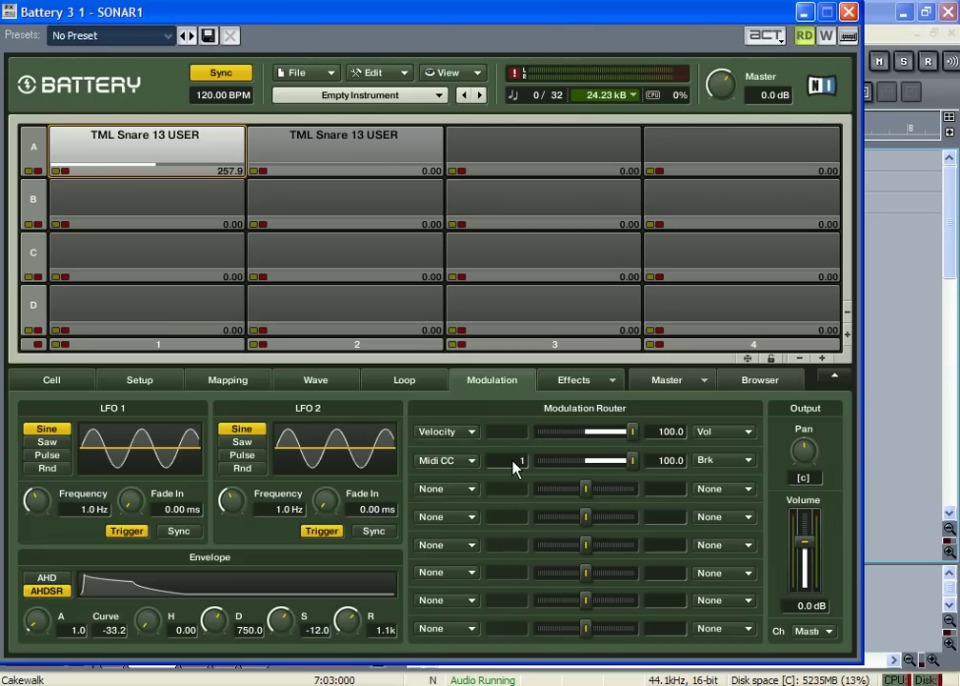
{"action": "left_click_drag", "start_coordinate": [513, 458], "coordinate": [519, 409]}
Set the Break routing's controller to CC 1 (mod wheel) with an amount of -100.0
{"action": "left_click", "coordinate": [66, 381]}
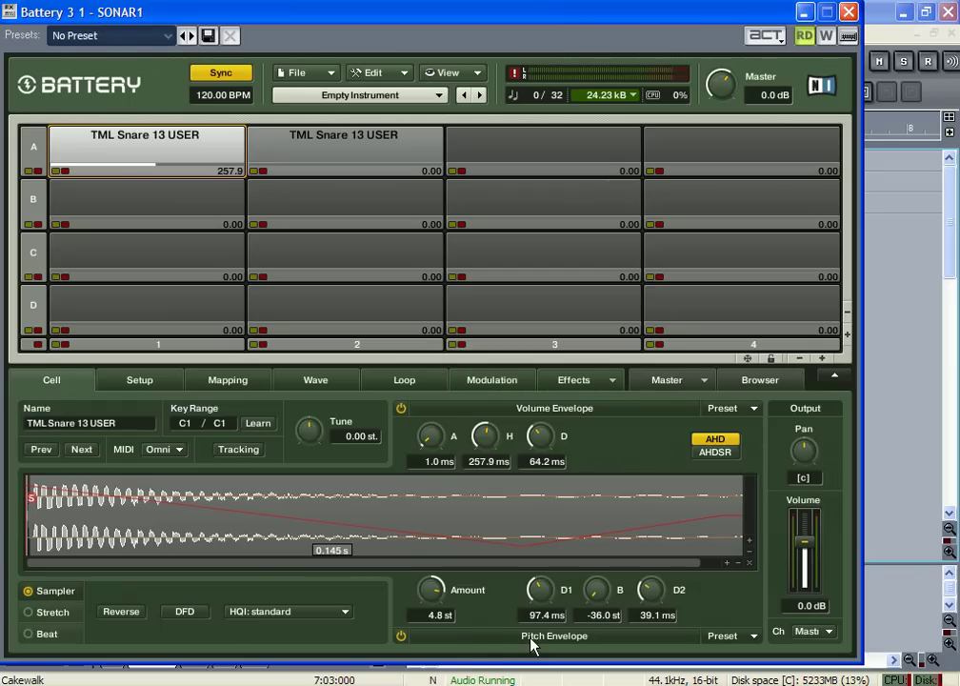
{"action": "left_click", "coordinate": [503, 382]}
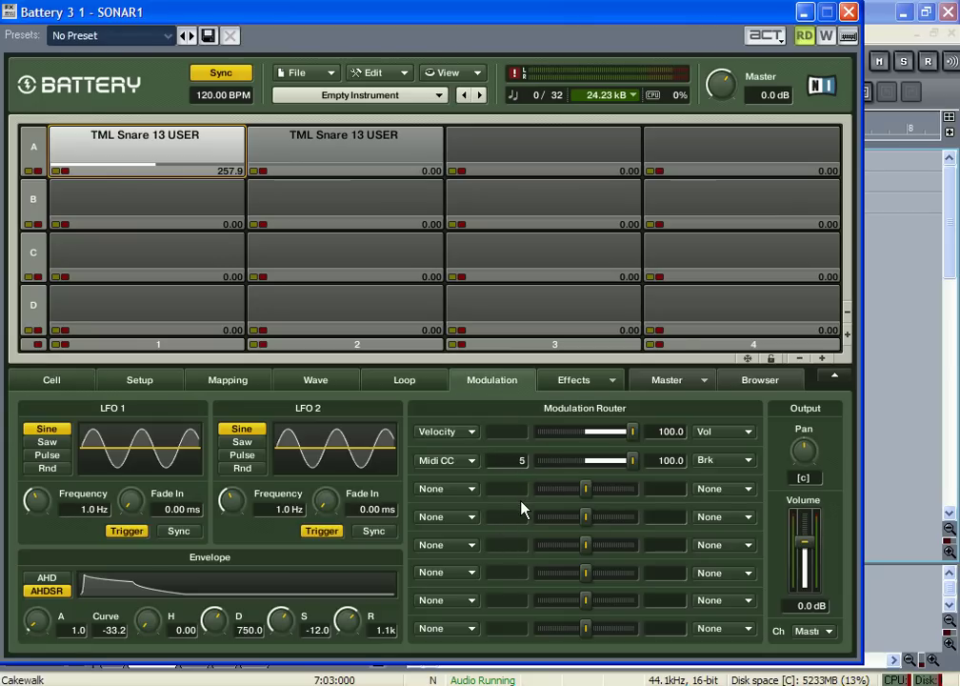
{"action": "left_click_drag", "start_coordinate": [522, 518], "coordinate": [524, 526]}
{"action": "left_click_drag", "start_coordinate": [633, 467], "coordinate": [490, 470]}
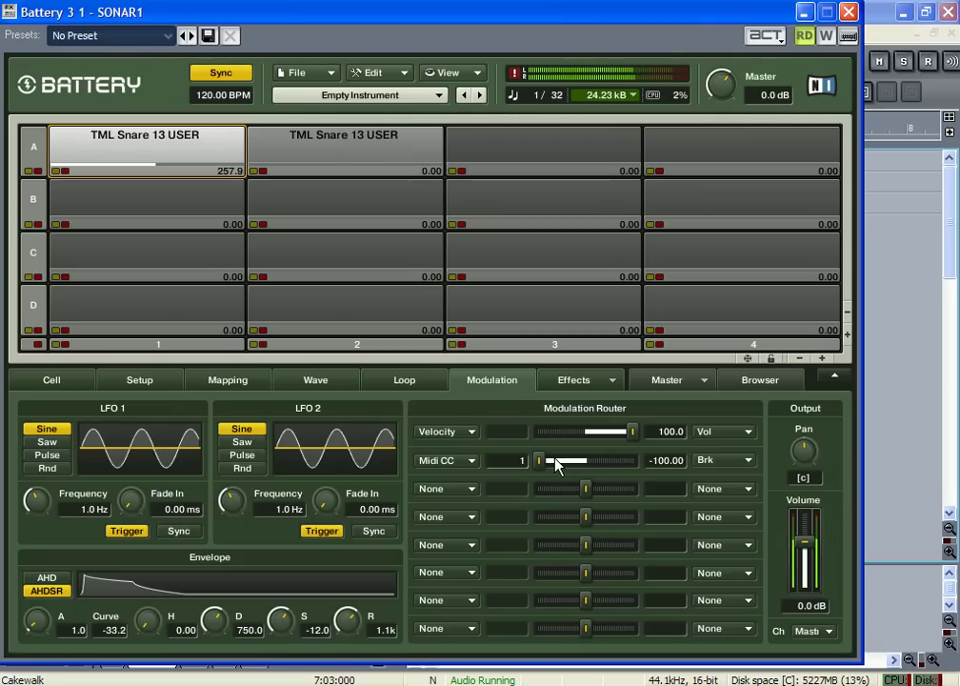
Add a third routing from Pitchbend to Tune at 12.0 amount
{"action": "left_click", "coordinate": [469, 489]}
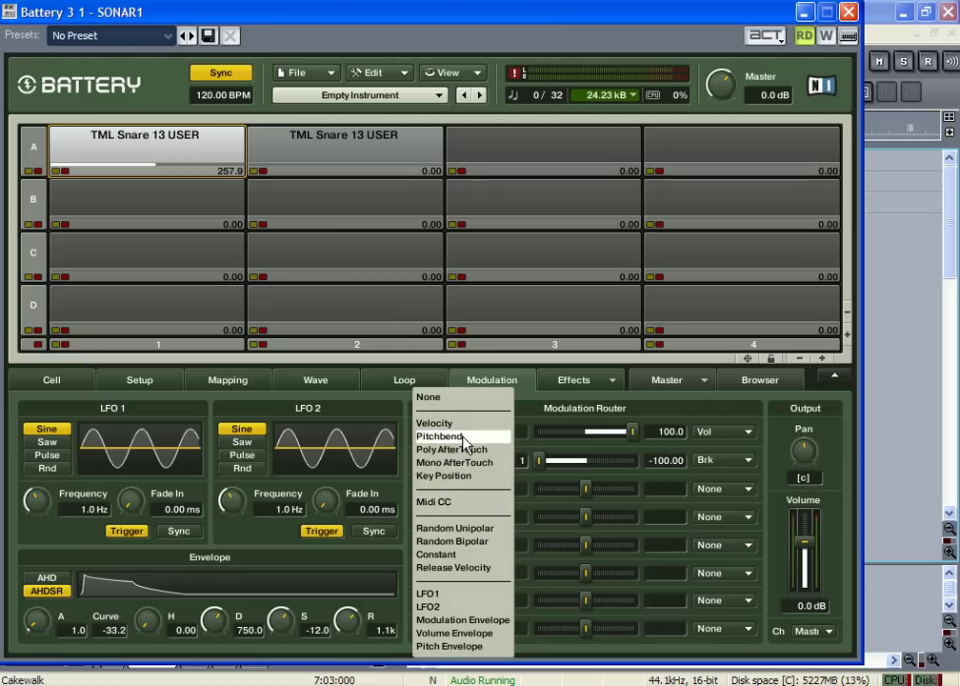
{"action": "left_click", "coordinate": [465, 438]}
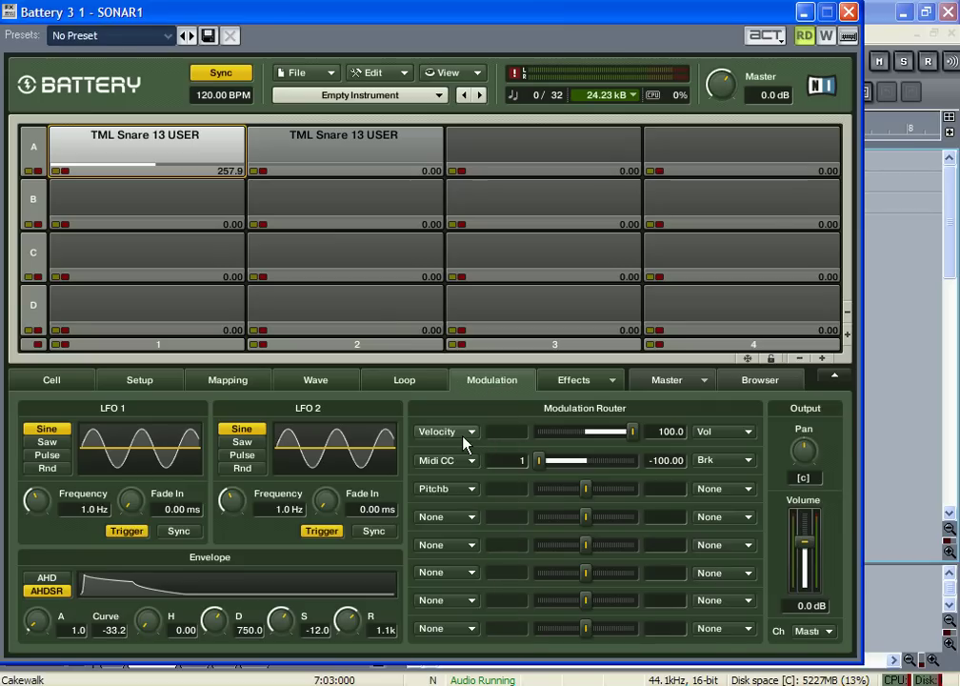
{"action": "left_click", "coordinate": [748, 492]}
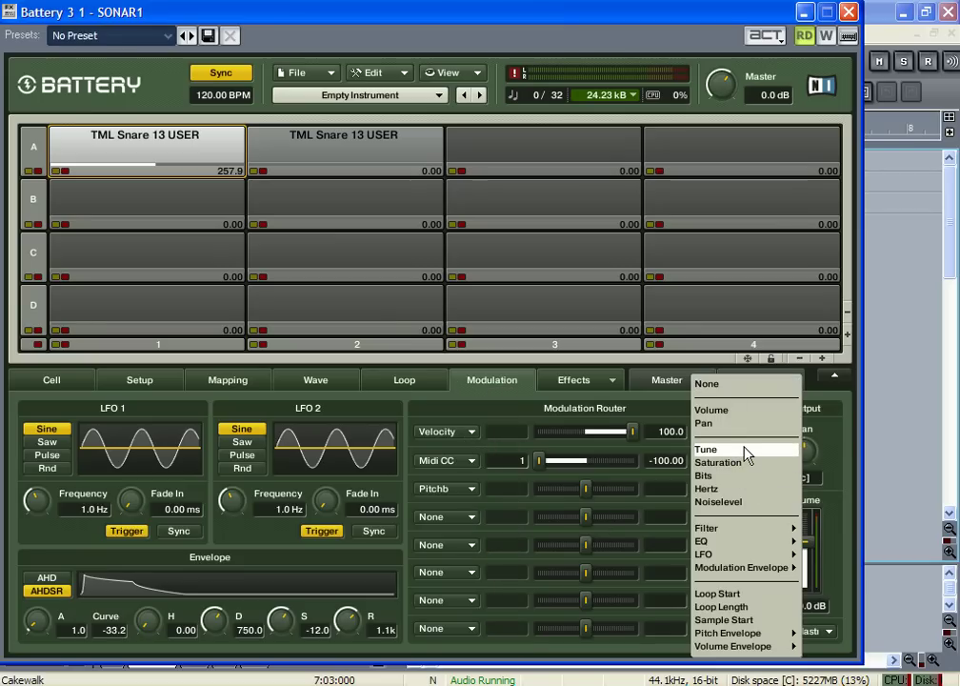
{"action": "left_click", "coordinate": [746, 450]}
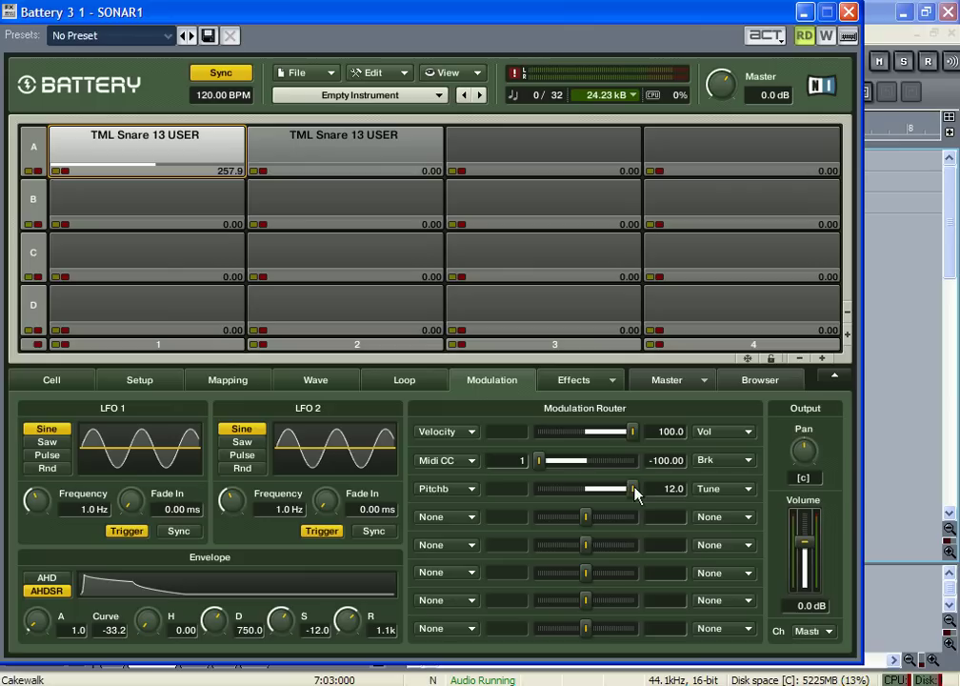
Browse other destinations for the pitch-bend routing, leaving Tune selected
{"action": "left_click", "coordinate": [715, 492]}
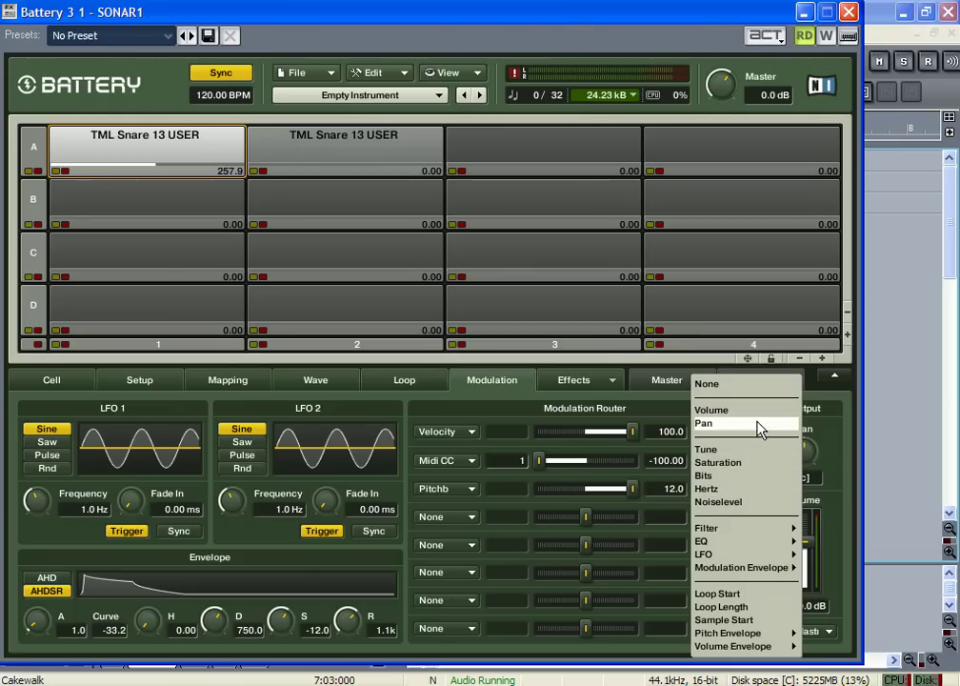
{"action": "mouse_move", "coordinate": [747, 543]}
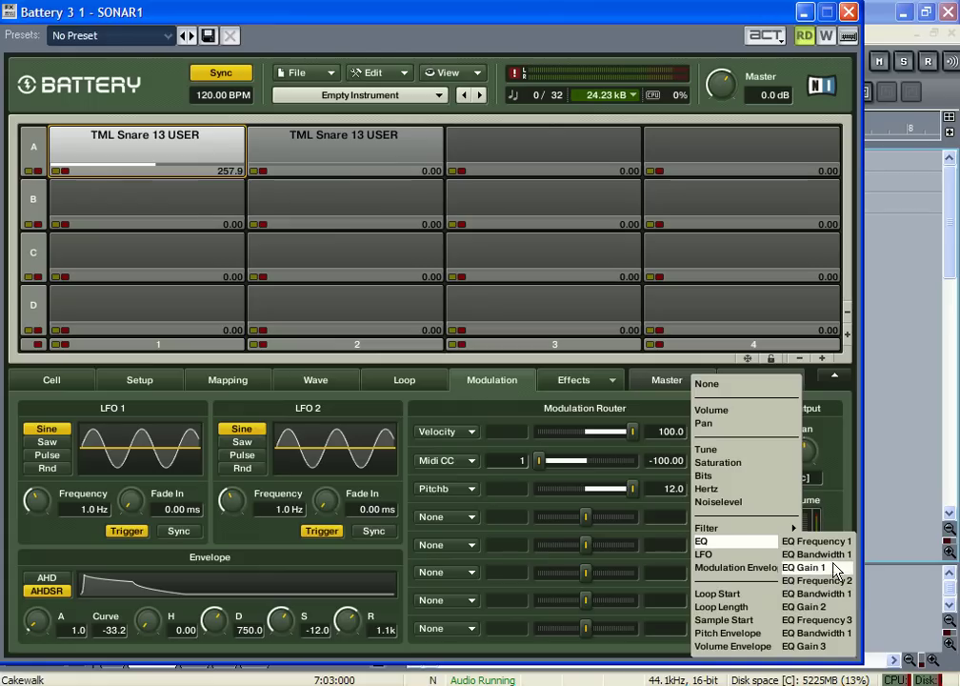
{"action": "mouse_move", "coordinate": [783, 529]}
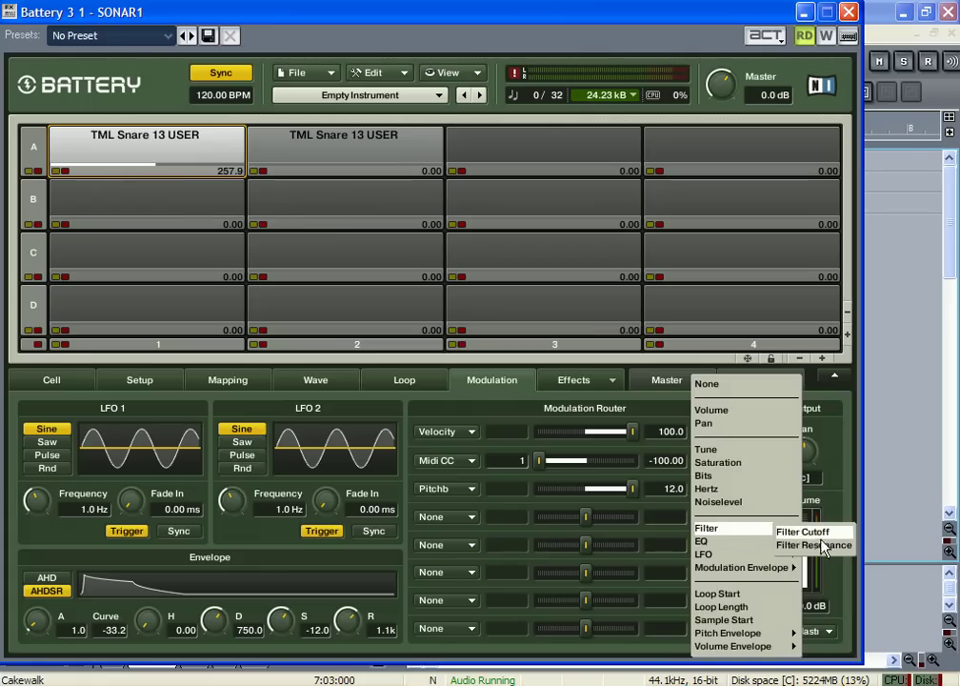
{"action": "left_click", "coordinate": [451, 487]}
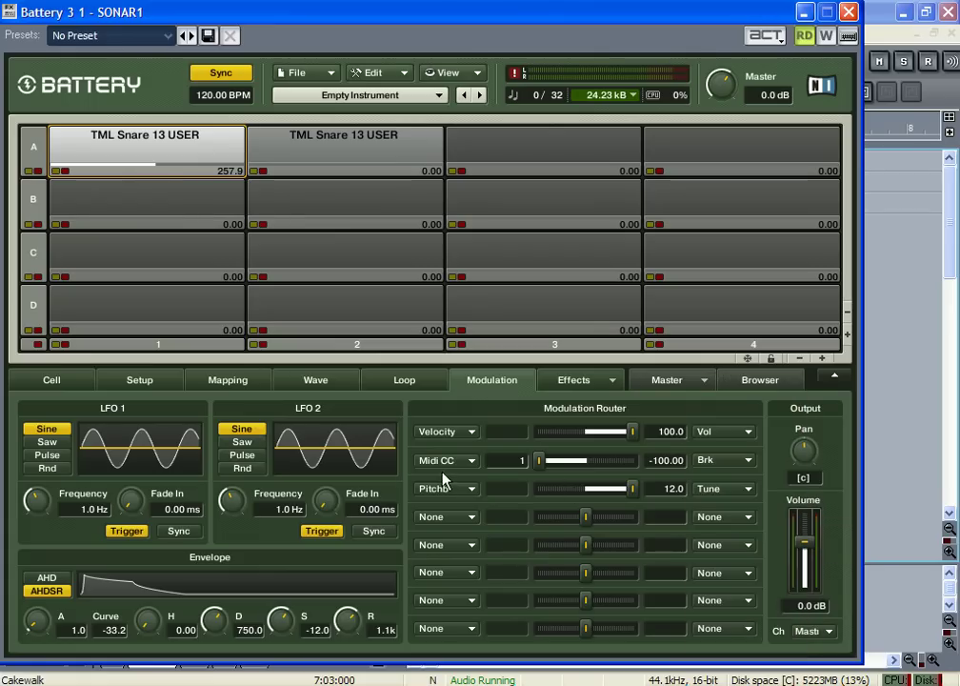
Enable the lp2pole EQ/Filter effect with about 4.1k Hz cutoff and 46.9% resonance
{"action": "left_click", "coordinate": [571, 379]}
{"action": "left_click", "coordinate": [407, 380]}
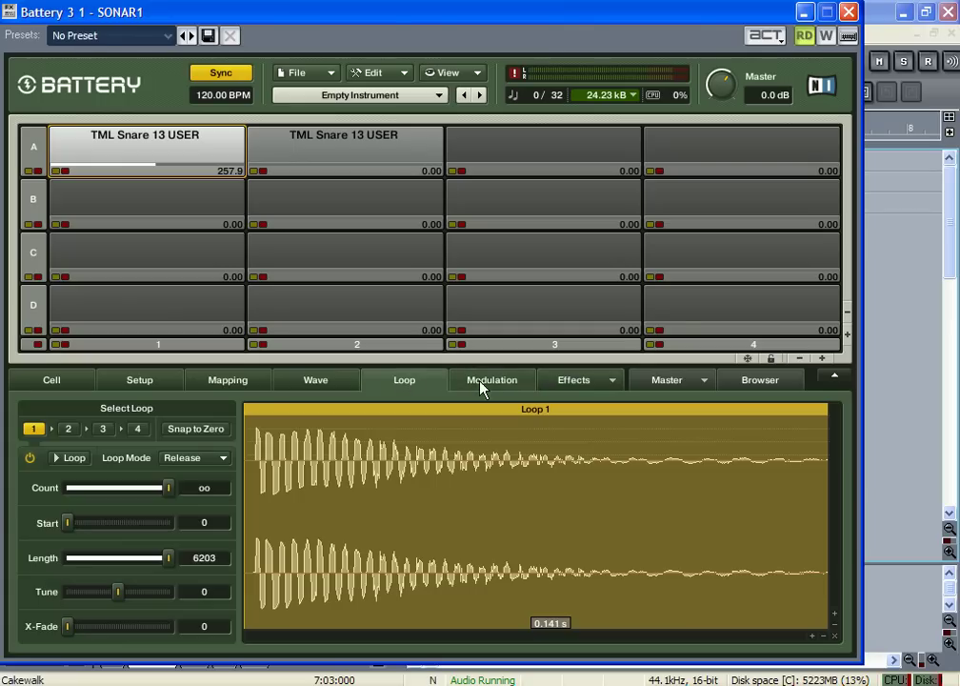
{"action": "left_click", "coordinate": [496, 383]}
{"action": "left_click", "coordinate": [568, 380]}
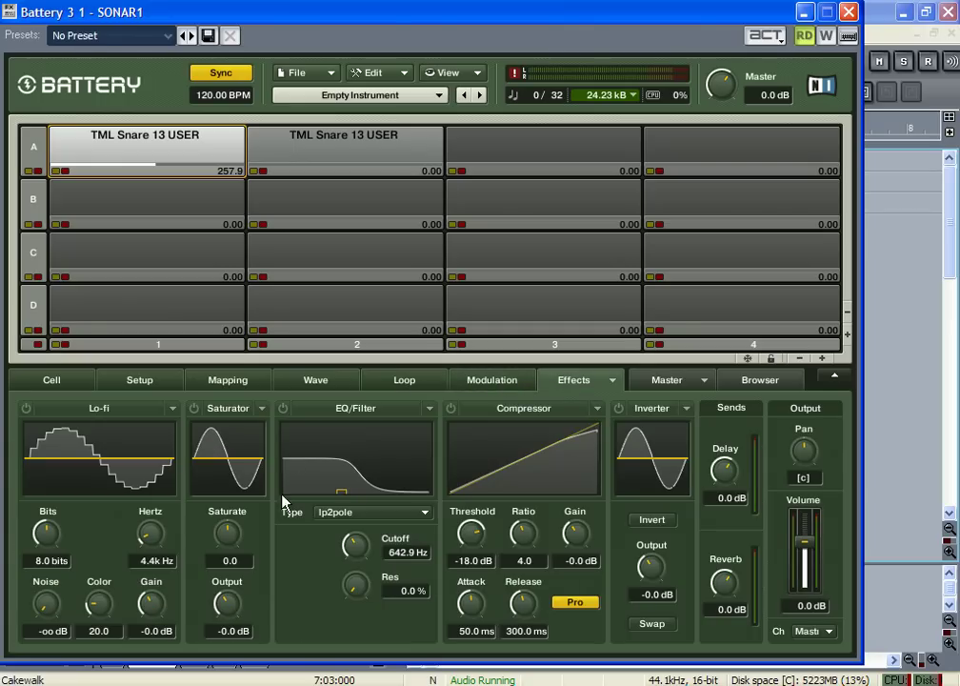
{"action": "left_click", "coordinate": [283, 409]}
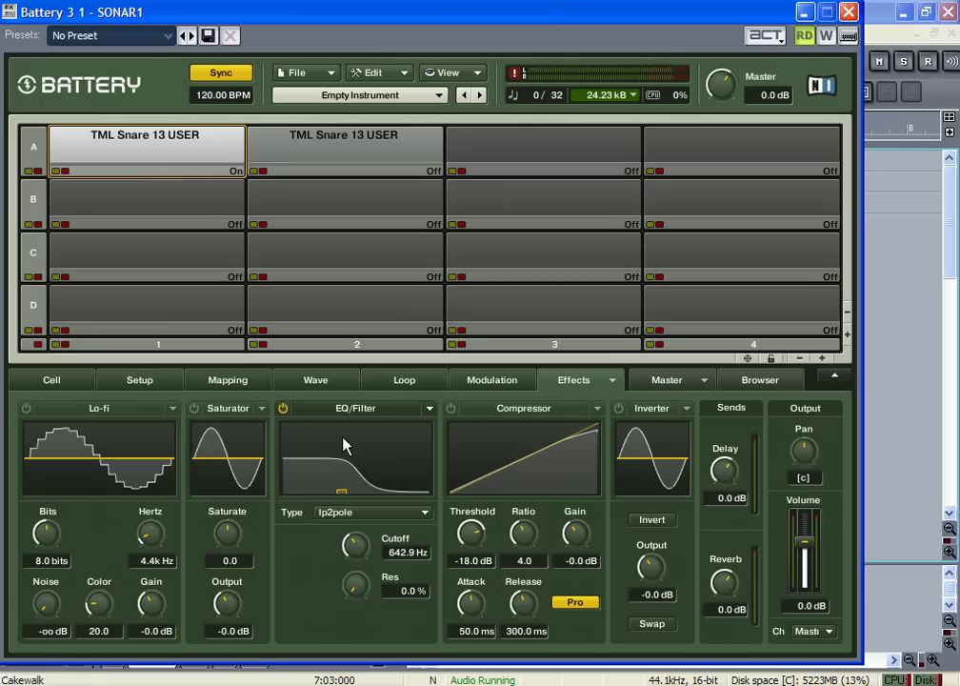
{"action": "left_click_drag", "start_coordinate": [358, 549], "coordinate": [358, 515]}
{"action": "left_click_drag", "start_coordinate": [358, 580], "coordinate": [352, 553]}
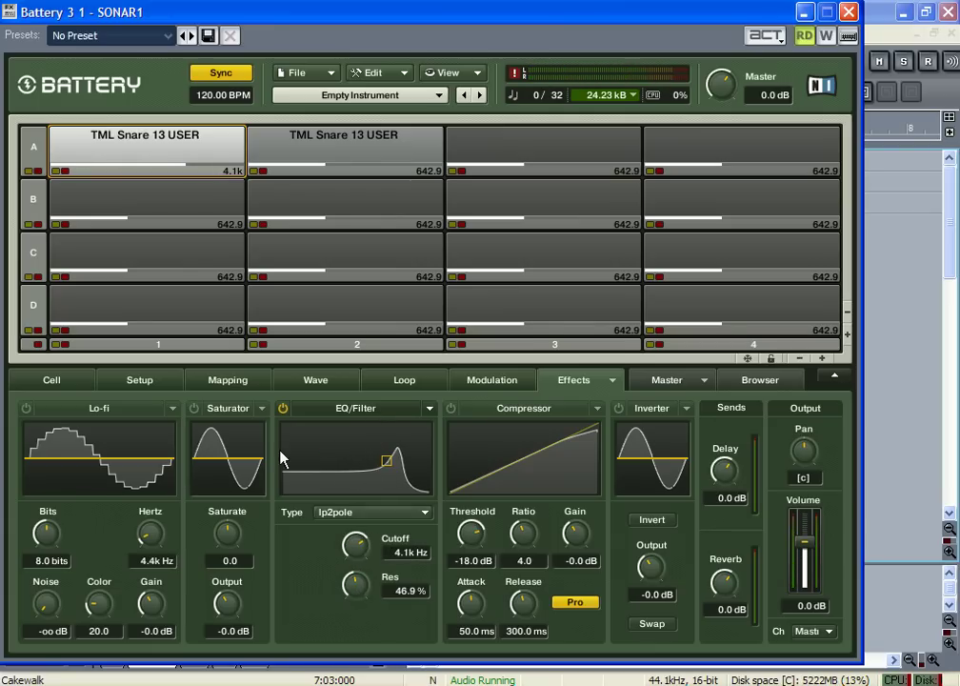
Retarget the pitch-bend routing from Tune to Filter Cutoff at 100.0
{"action": "left_click", "coordinate": [506, 382]}
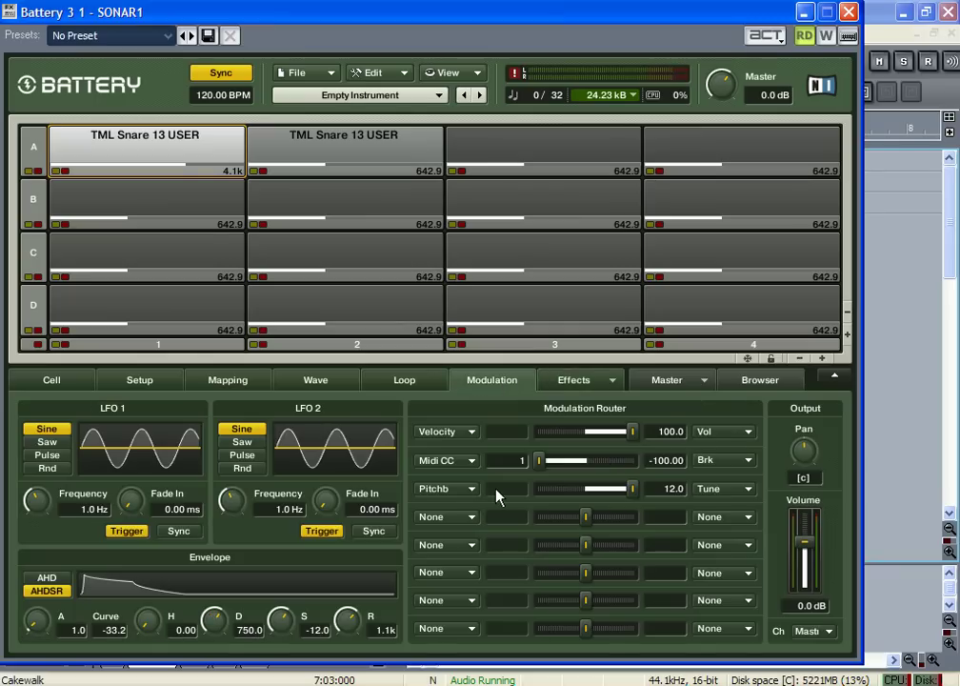
{"action": "left_click", "coordinate": [736, 492]}
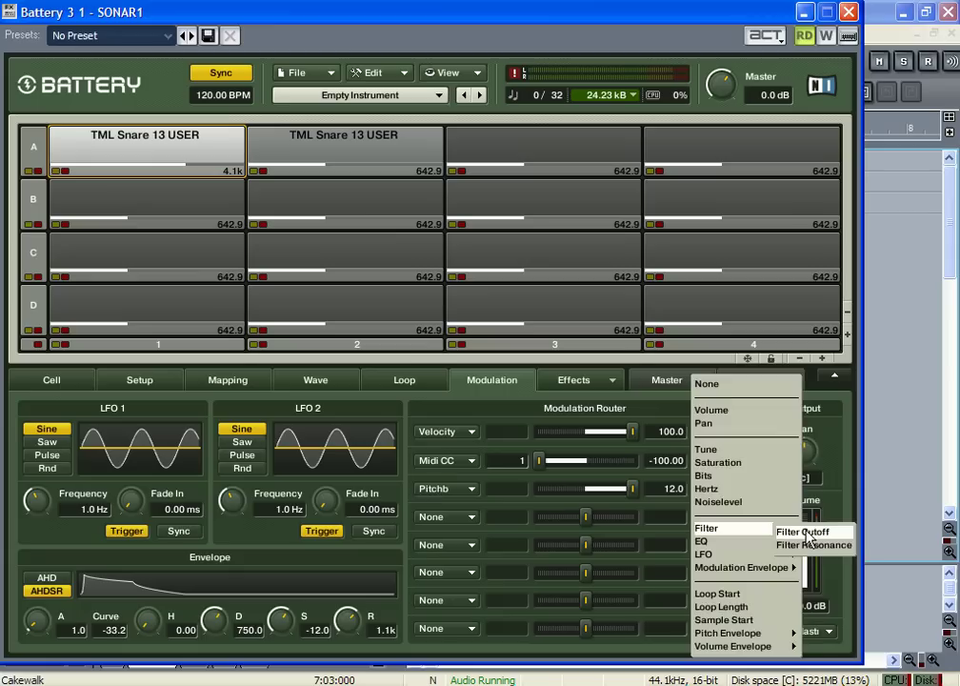
{"action": "left_click", "coordinate": [803, 532]}
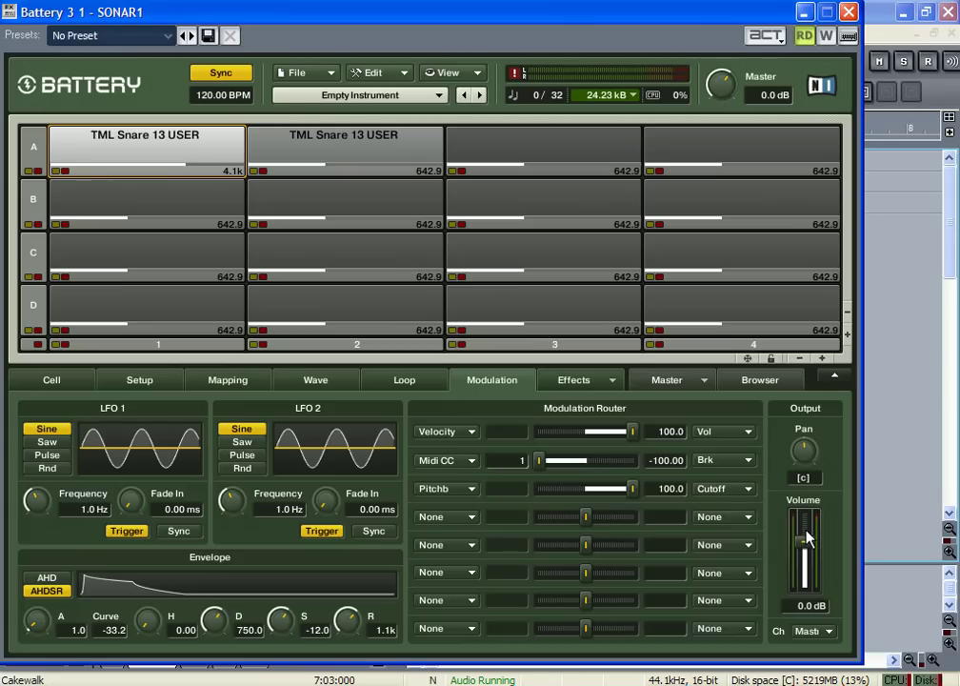
Audition pad A2, reselect A1's looped snare, and show the browser at the top-level samples folder
{"action": "left_click", "coordinate": [750, 386]}
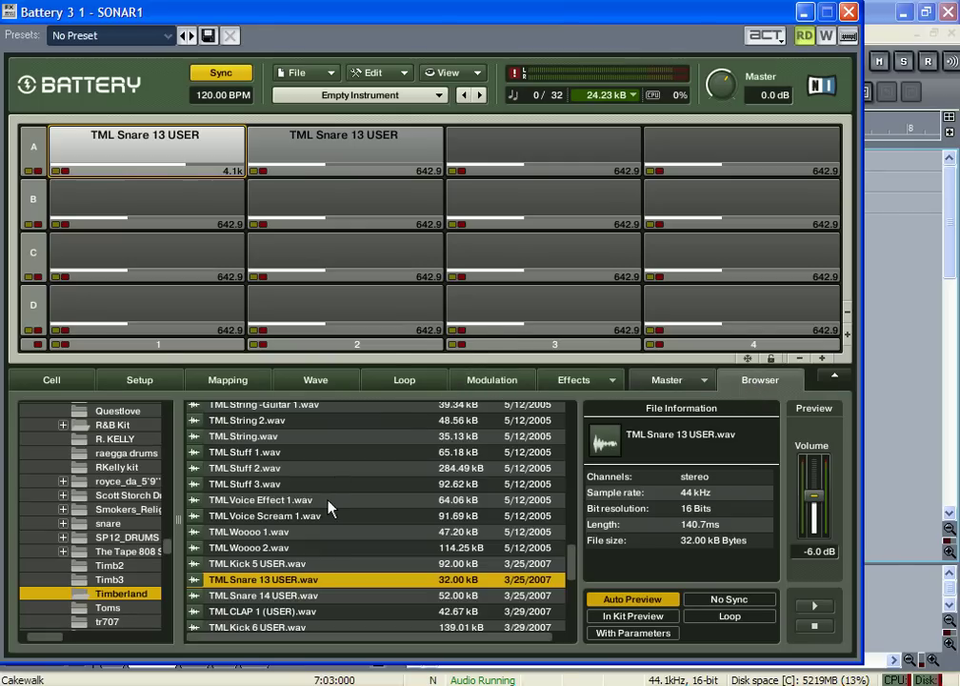
{"action": "left_click", "coordinate": [333, 148]}
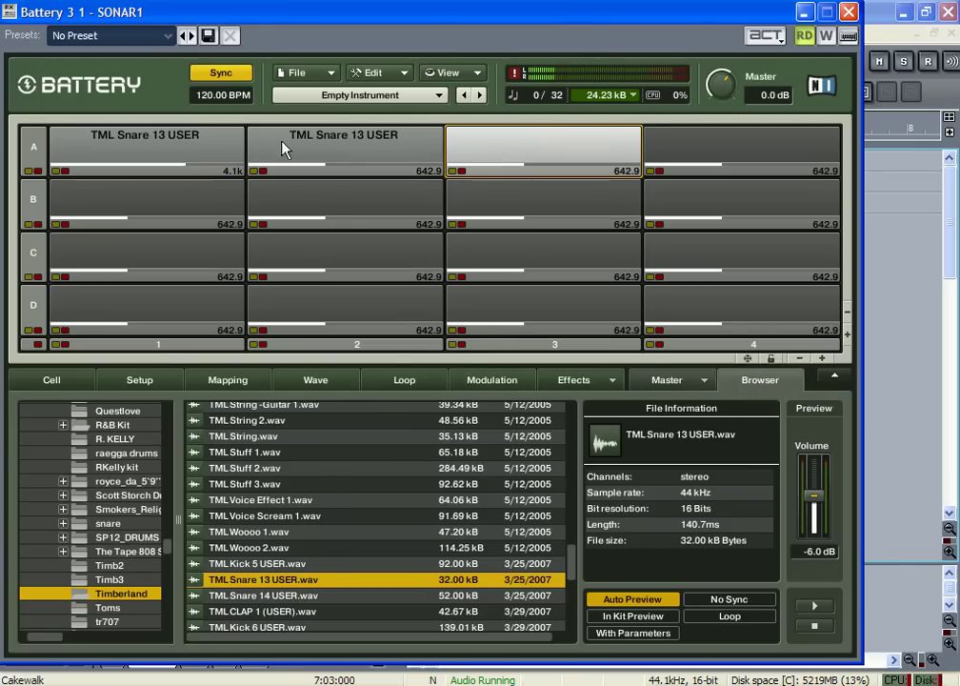
{"action": "left_click", "coordinate": [167, 158]}
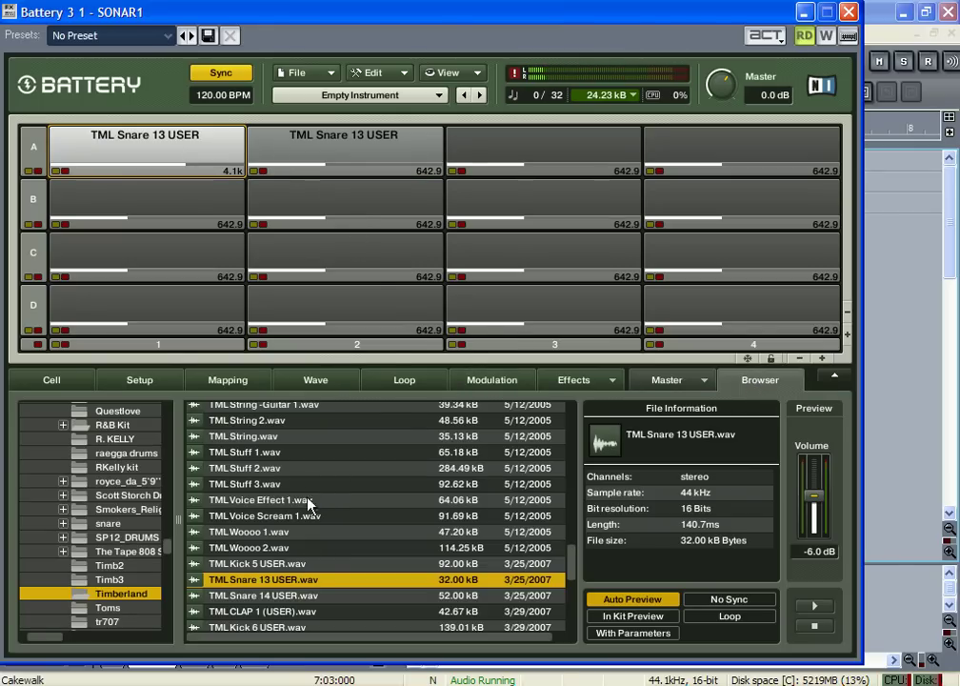
{"action": "left_click_drag", "start_coordinate": [166, 555], "coordinate": [192, 444]}
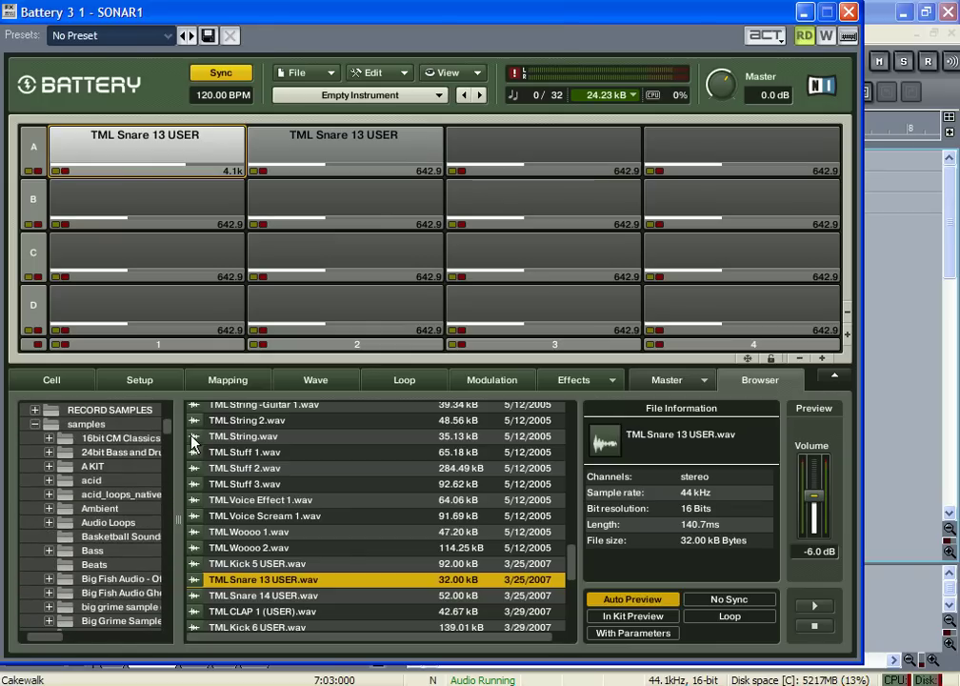